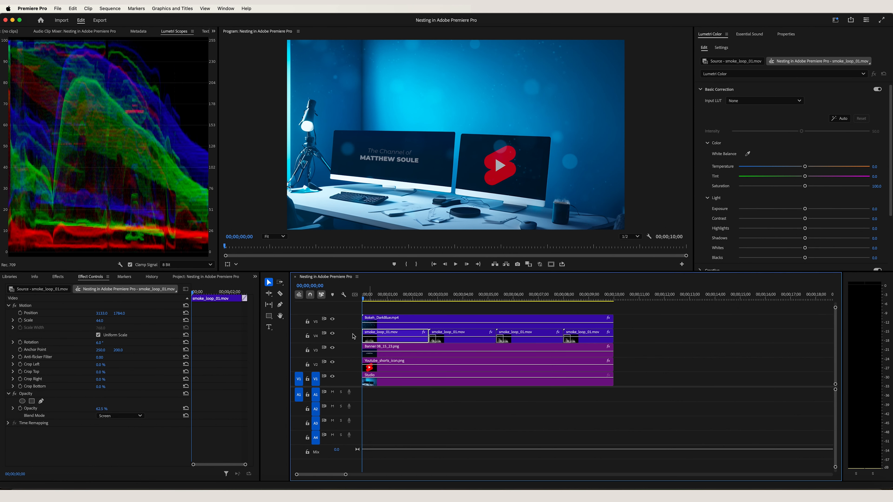
- Nest all the clips on the five video tracks into one sequence with the default name, and undo the nesting
{"action": "left_click", "coordinate": [386, 319]}
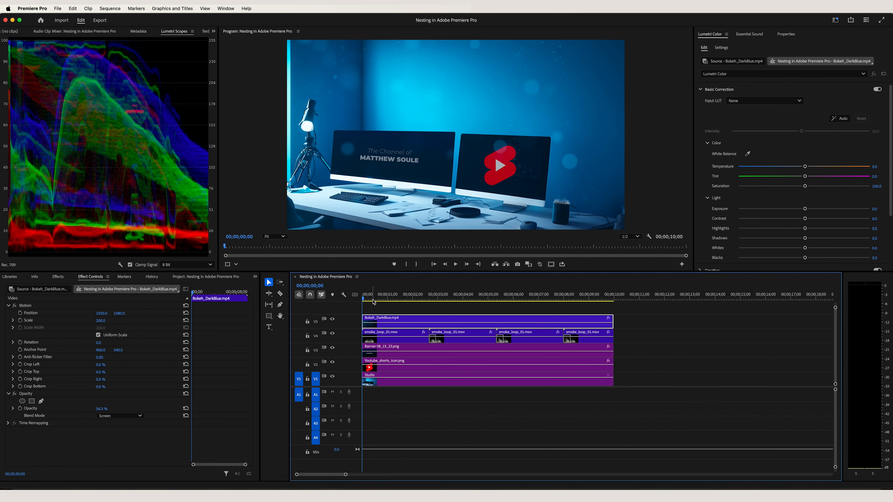
{"action": "mouse_move", "coordinate": [370, 299]}
{"action": "left_mouse_down"}
{"action": "mouse_move", "coordinate": [544, 299]}
{"action": "mouse_move", "coordinate": [362, 302]}
{"action": "left_mouse_up"}
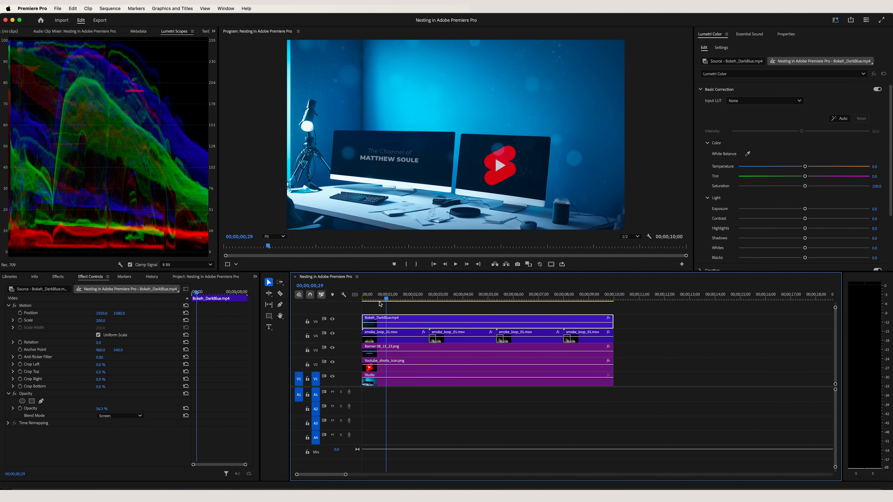
{"action": "left_click", "coordinate": [368, 312]}
{"action": "left_click_drag", "start_coordinate": [368, 311], "coordinate": [605, 394]}
{"action": "right_click", "coordinate": [420, 321]}
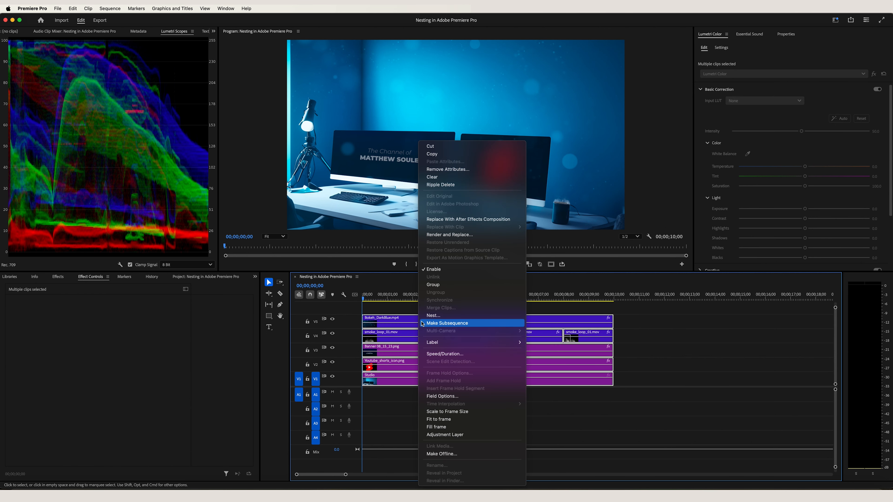
{"action": "left_click", "coordinate": [434, 316]}
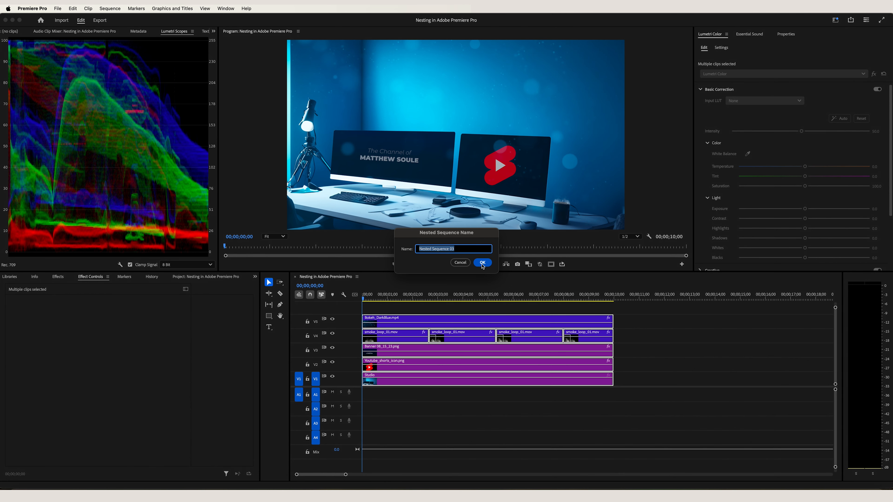
{"action": "left_click", "coordinate": [482, 263]}
{"action": "left_click", "coordinate": [411, 378]}
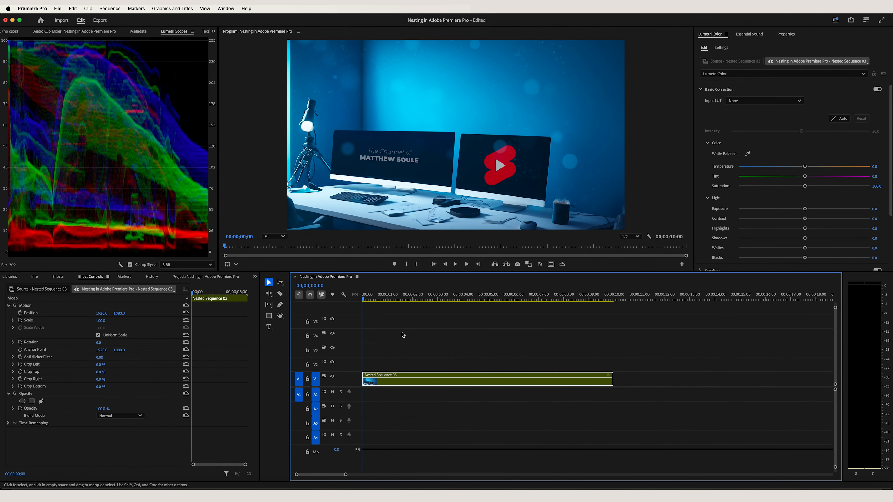
{"action": "key", "text": "super+z"}
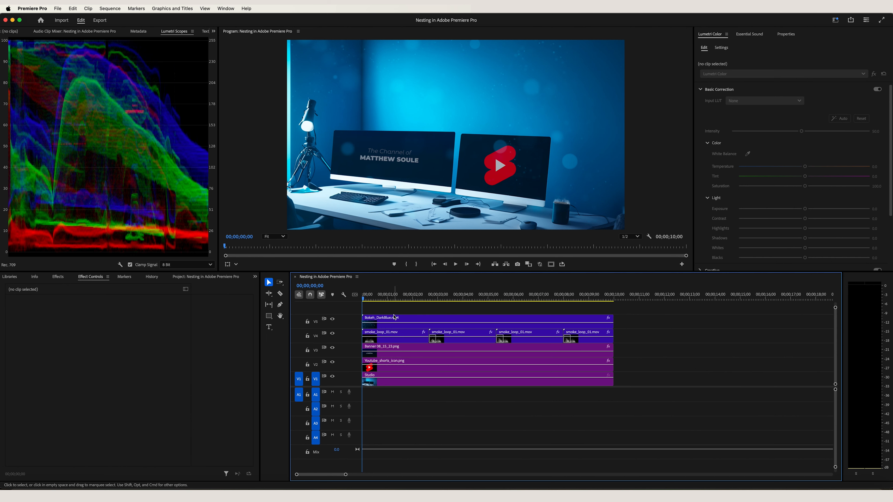
- Keyframe the Studio clip's scale from 100 at its start to 120 at its end
{"action": "left_click", "coordinate": [389, 382]}
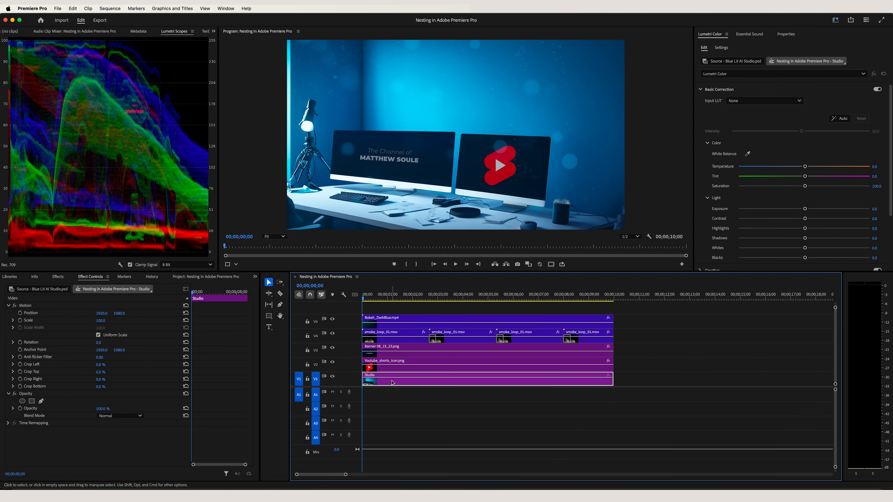
{"action": "left_click", "coordinate": [20, 320]}
{"action": "left_click", "coordinate": [206, 294]}
{"action": "left_click", "coordinate": [101, 321]}
{"action": "type", "text": "116"}
{"action": "key", "text": "Return"}
{"action": "left_click_drag", "start_coordinate": [100, 320], "coordinate": [102, 321]}
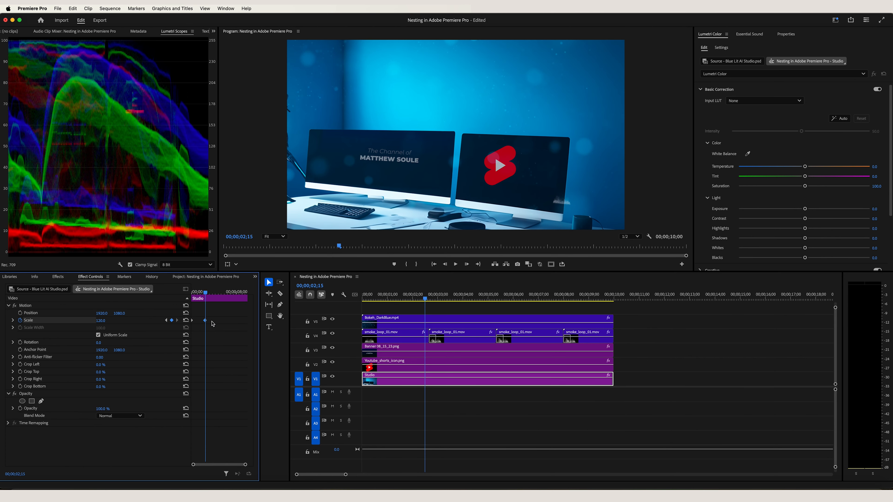
{"action": "left_click_drag", "start_coordinate": [205, 320], "coordinate": [247, 321]}
- Play the sequence from the start to preview the Studio clip's zoom, and undo its scale keyframes
{"action": "left_click_drag", "start_coordinate": [384, 300], "coordinate": [298, 306]}
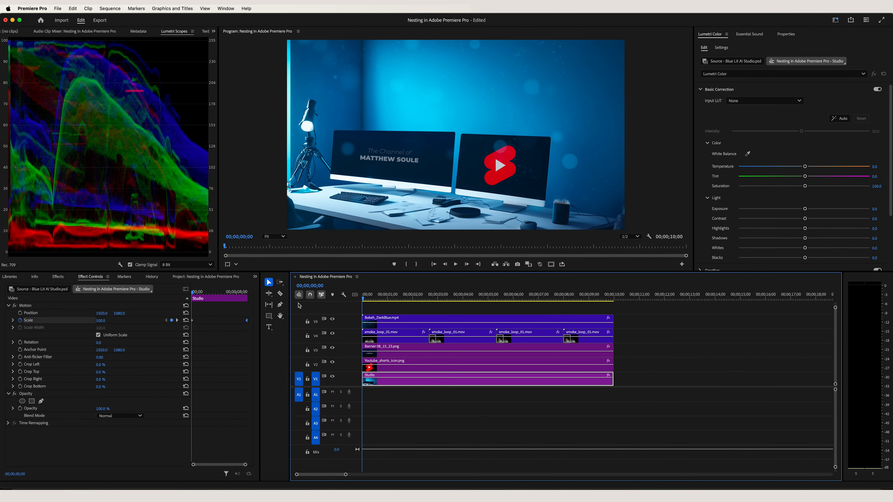
{"action": "key", "text": "space"}
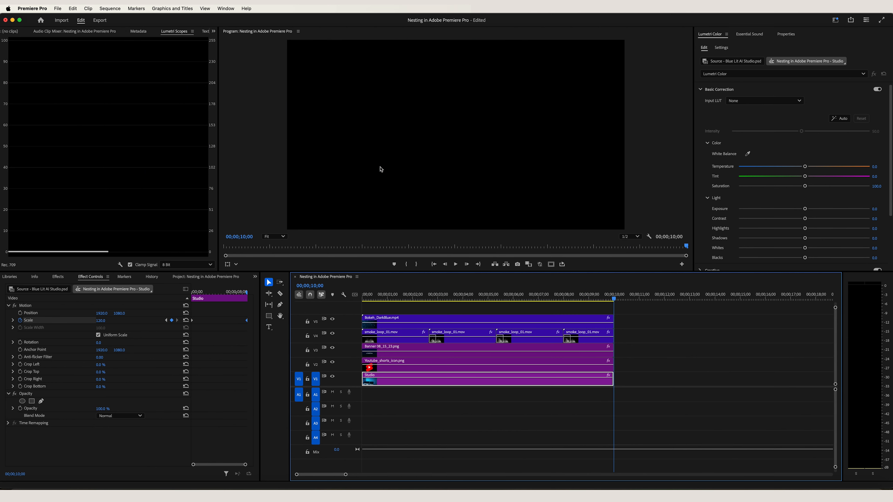
{"action": "key", "text": "Home"}
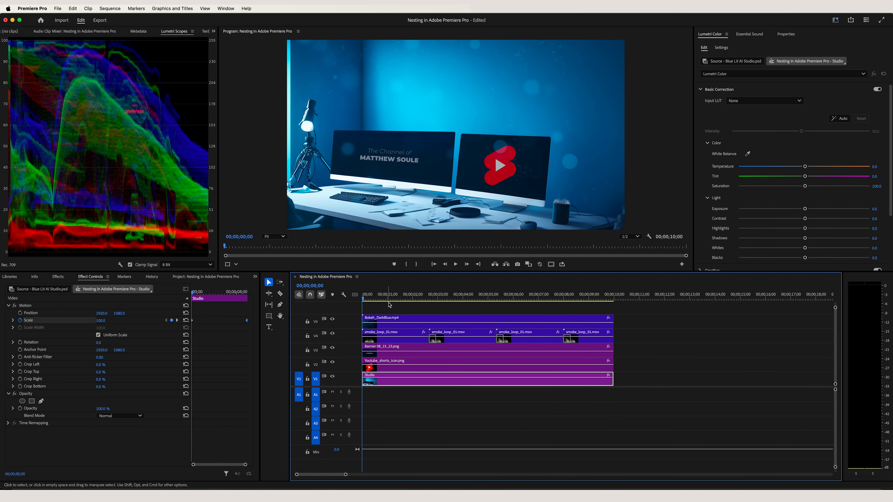
{"action": "left_click_drag", "start_coordinate": [372, 300], "coordinate": [350, 304]}
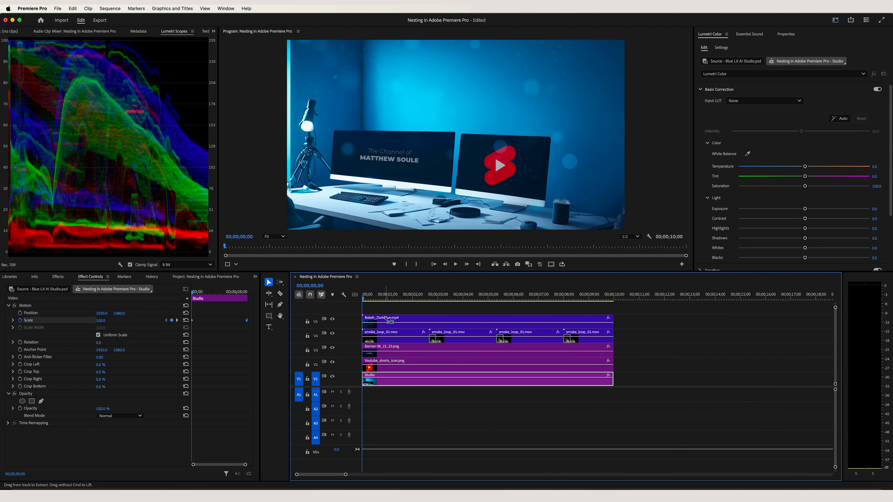
{"action": "key", "text": "super+s"}
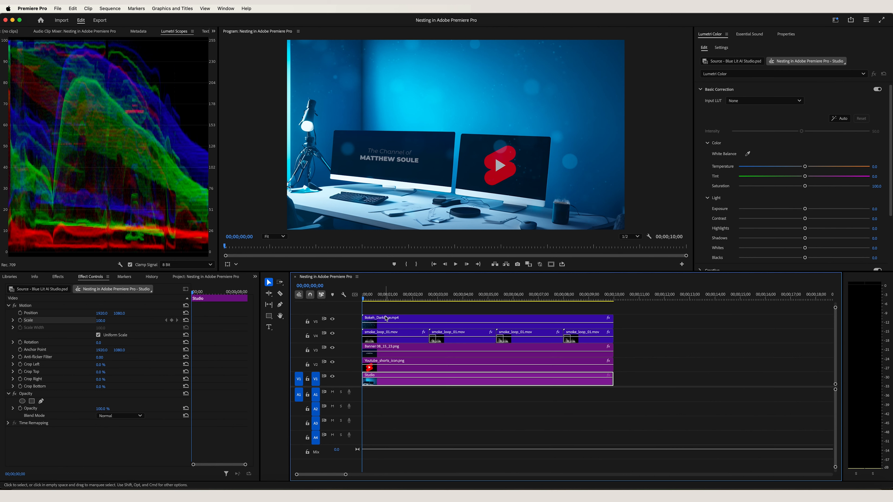
- Nest all the stacked clips under the default name and select the resulting nested clip
{"action": "left_click_drag", "start_coordinate": [372, 308], "coordinate": [594, 382]}
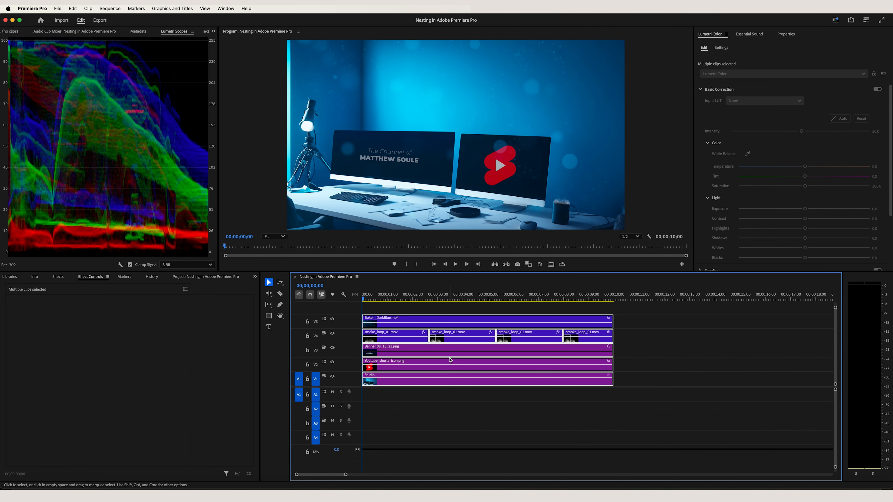
{"action": "right_click", "coordinate": [450, 357]}
{"action": "left_click", "coordinate": [483, 316]}
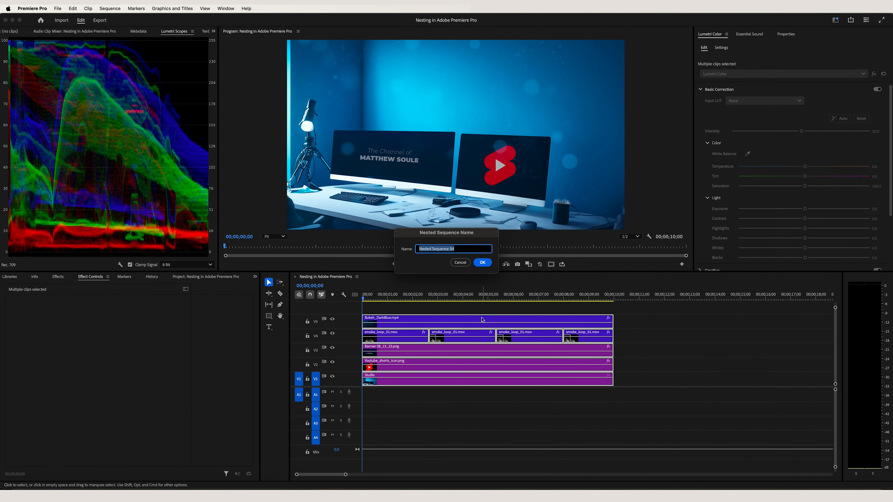
{"action": "left_click", "coordinate": [481, 262]}
{"action": "left_click", "coordinate": [376, 387]}
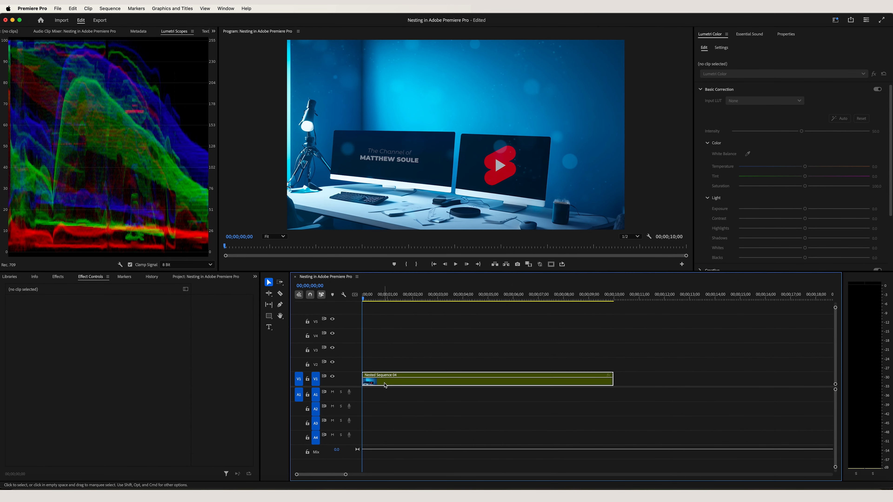
- Keyframe the nested clip's scale from 100 at its start to 120 at its end
{"action": "left_click", "coordinate": [20, 320]}
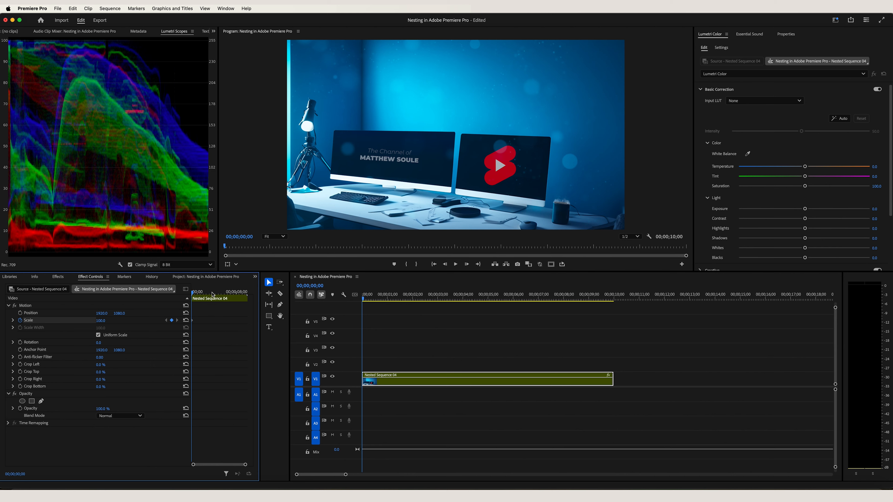
{"action": "left_click", "coordinate": [207, 293]}
{"action": "left_click", "coordinate": [105, 320]}
{"action": "type", "text": "120"}
{"action": "key", "text": "Return"}
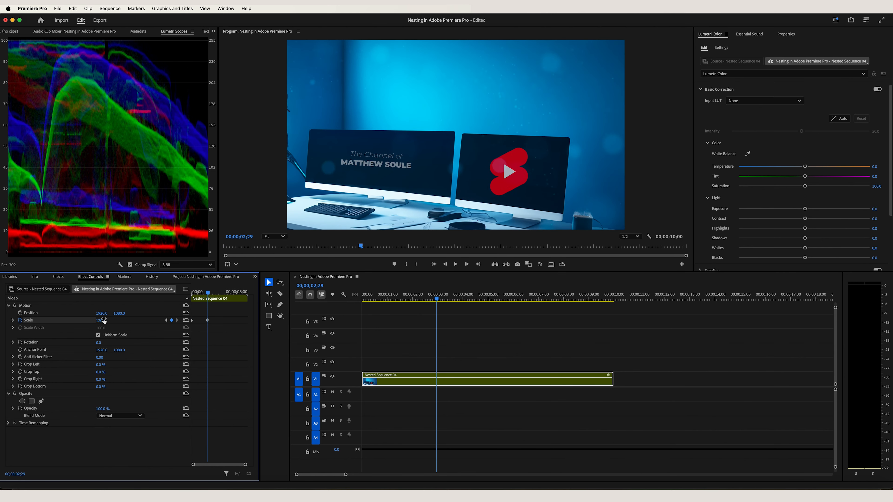
{"action": "left_click_drag", "start_coordinate": [207, 320], "coordinate": [247, 321]}
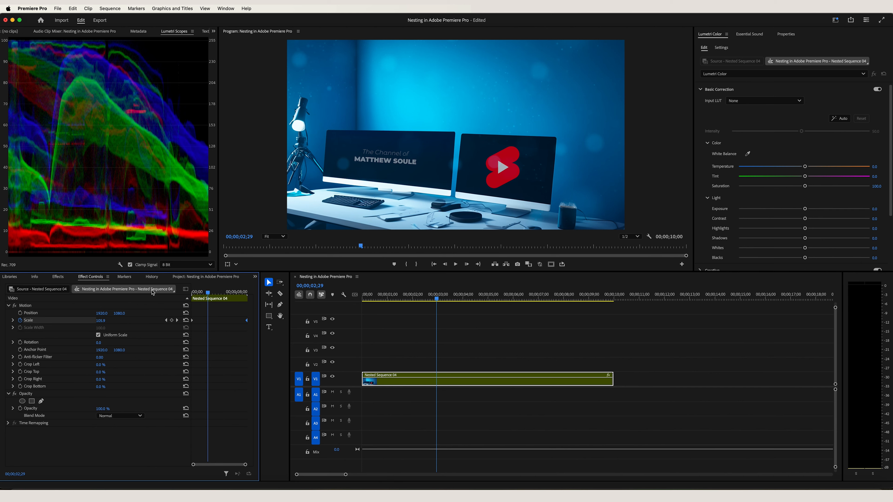
- Play the nested clip's zoom from the start, and undo both the scale keyframes and the nesting
{"action": "left_click_drag", "start_coordinate": [208, 292], "coordinate": [159, 297]}
{"action": "key", "text": "space"}
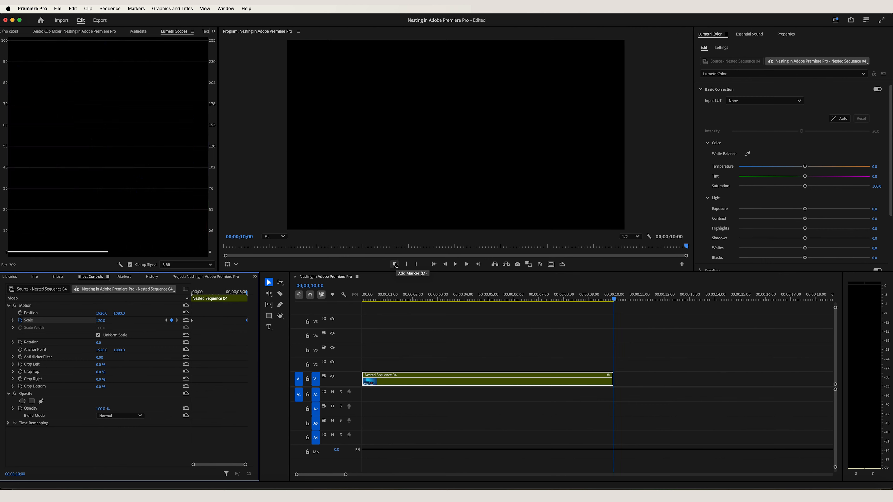
{"action": "key", "text": "Home"}
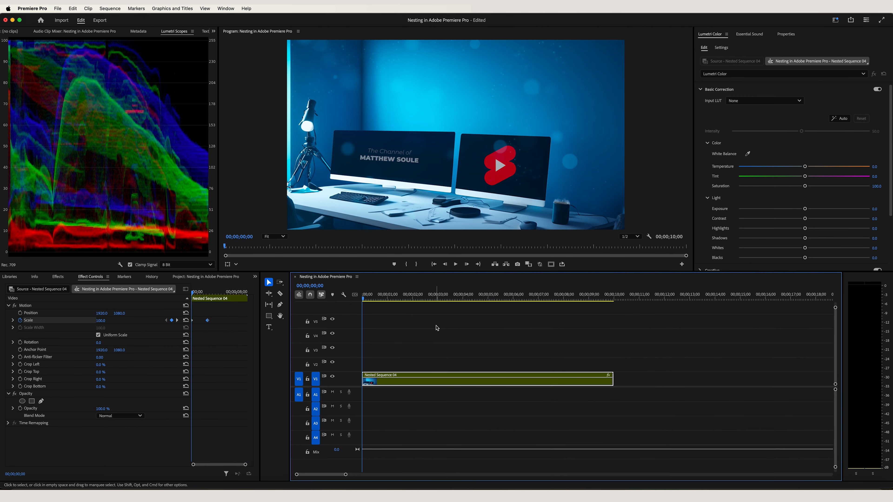
{"action": "key", "text": "super+z"}
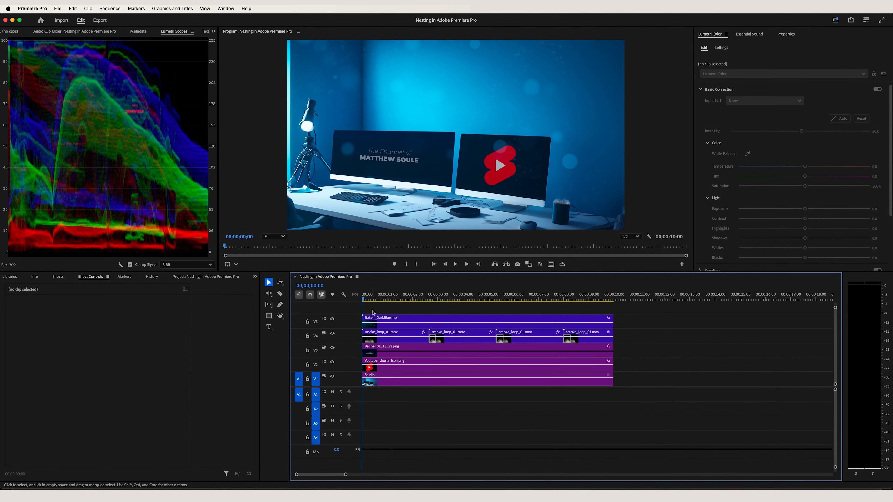
- Nest only the Bokeh_DarkBlue.mp4 and smoke_loop_01.mov clips with the default sequence name
{"action": "left_click_drag", "start_coordinate": [372, 313], "coordinate": [589, 338]}
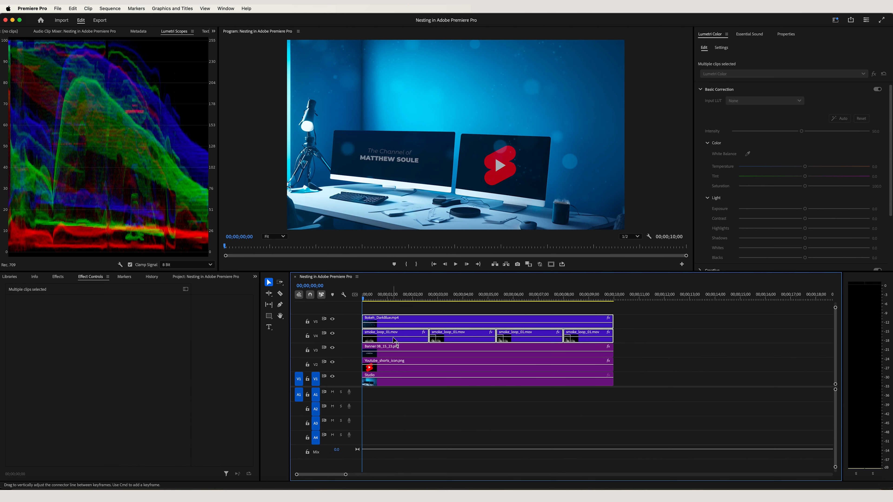
{"action": "right_click", "coordinate": [394, 340]}
{"action": "left_click", "coordinate": [425, 316]}
{"action": "left_click", "coordinate": [483, 263]}
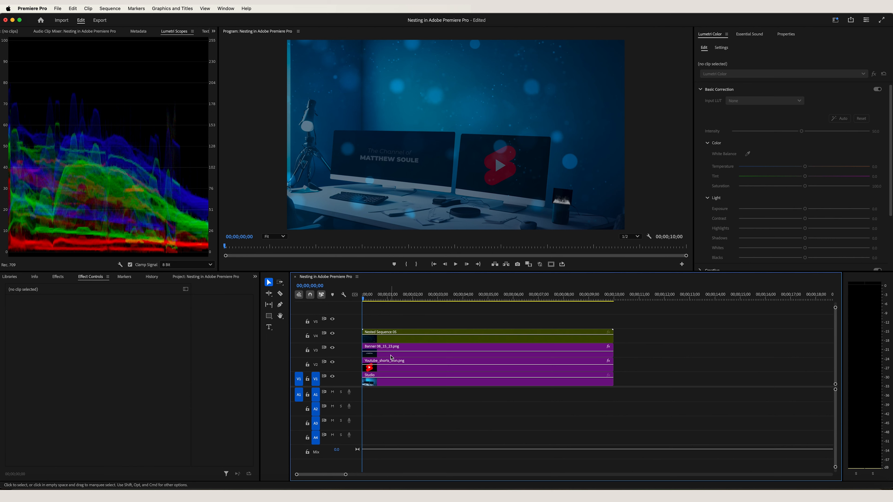
- Inspect the separate Studio, Youtube_shorts_icon.png and Banner clips, and undo the partial nesting
{"action": "left_click", "coordinate": [392, 384]}
{"action": "left_click", "coordinate": [388, 369]}
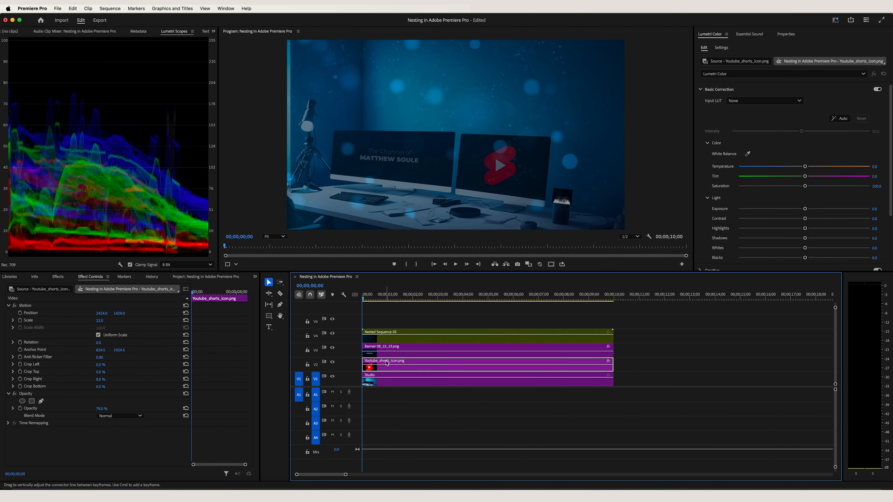
{"action": "left_click", "coordinate": [387, 354]}
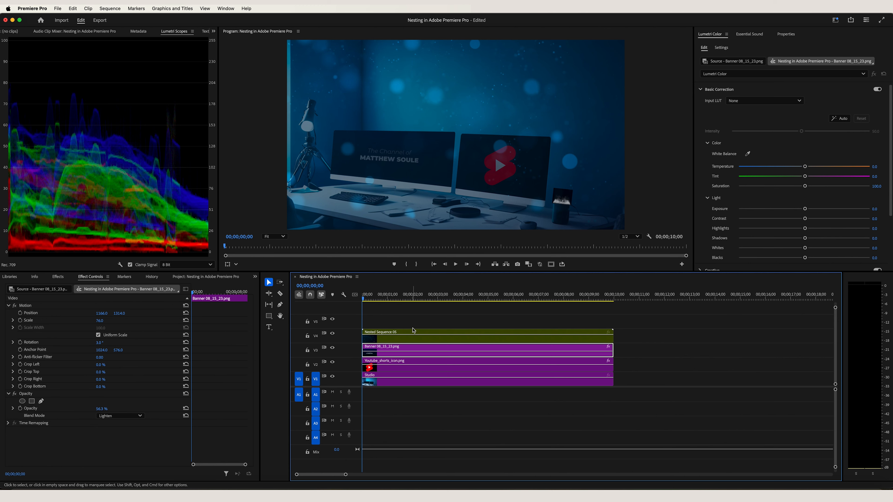
{"action": "key", "text": "super+z"}
- Nest every clip from Bokeh_DarkBlue.mp4 down to Studio into one sequence, keeping the default name
{"action": "left_click", "coordinate": [412, 308]}
{"action": "left_click_drag", "start_coordinate": [370, 308], "coordinate": [592, 386]}
{"action": "right_click", "coordinate": [519, 380]}
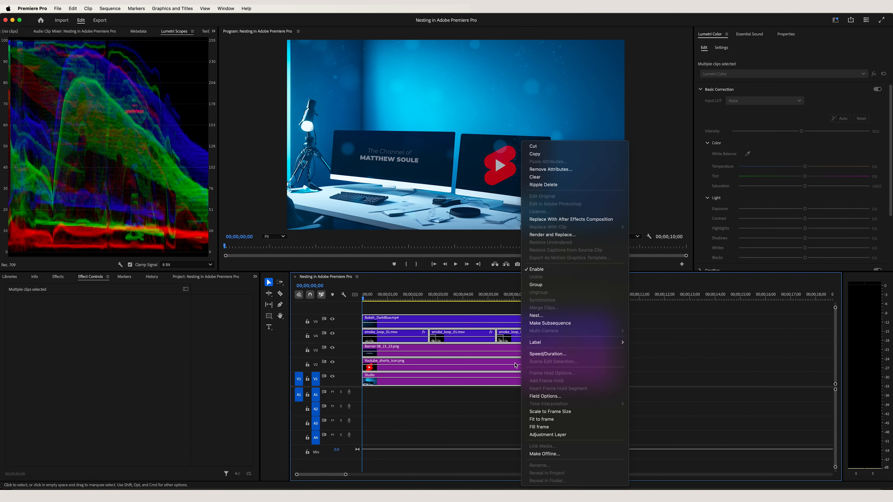
{"action": "left_click", "coordinate": [539, 319]}
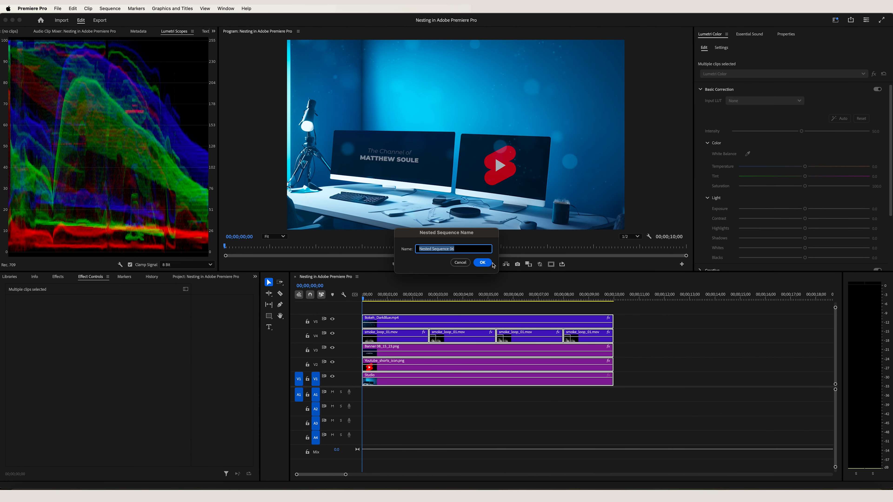
{"action": "left_click", "coordinate": [483, 262]}
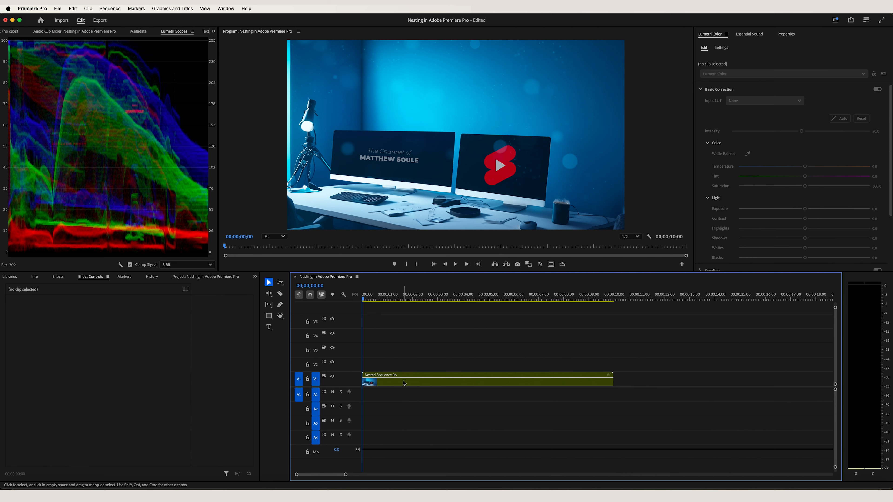
- Open the nested sequence and examine its individual clips, including Bokeh_DarkBlue.mp4, Youtube_shorts_icon.png and Studio
{"action": "double_click", "coordinate": [400, 384]}
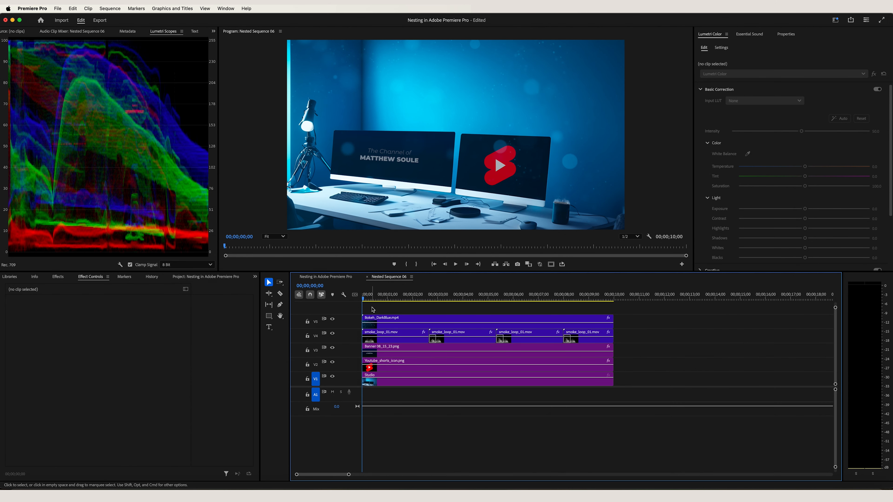
{"action": "left_click", "coordinate": [367, 299]}
{"action": "left_click", "coordinate": [408, 337]}
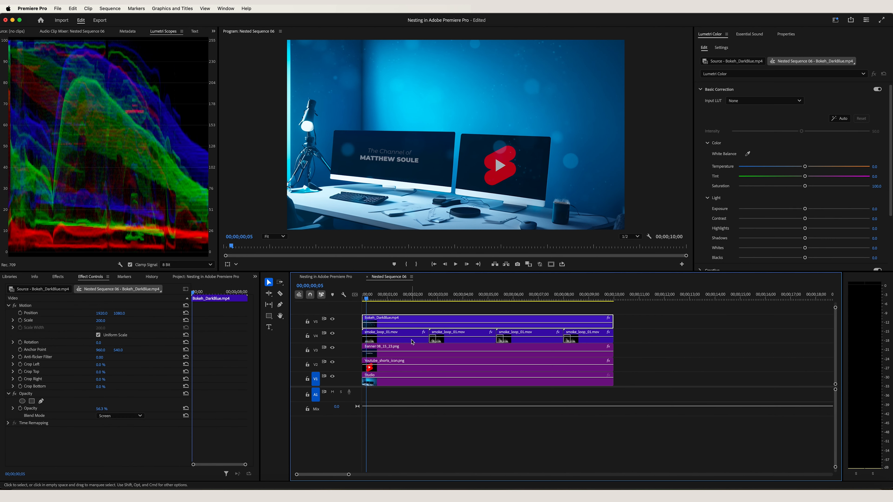
{"action": "left_click", "coordinate": [424, 360]}
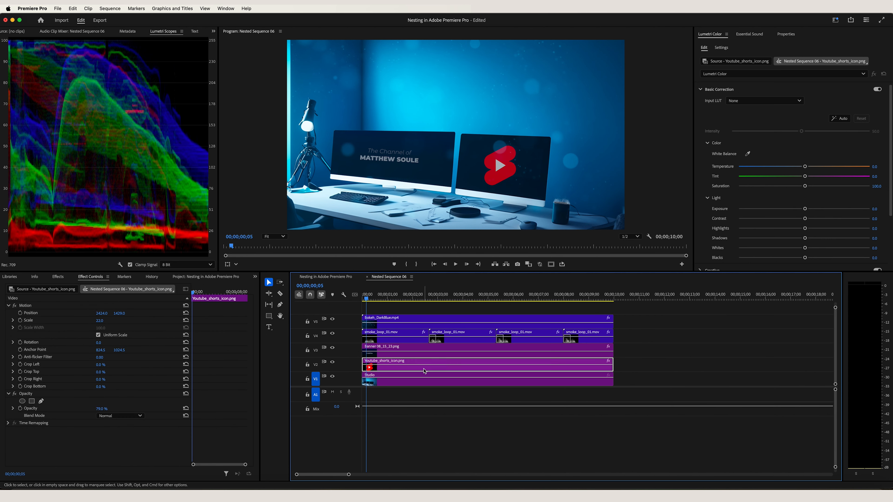
{"action": "left_click", "coordinate": [426, 384]}
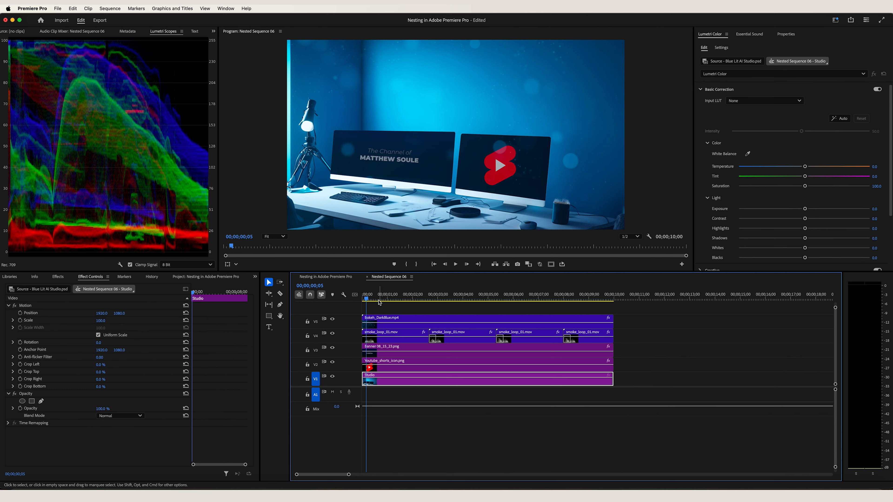
- Close the nested sequence and select its clip in the main sequence
{"action": "left_click", "coordinate": [367, 278]}
{"action": "left_click", "coordinate": [430, 352]}
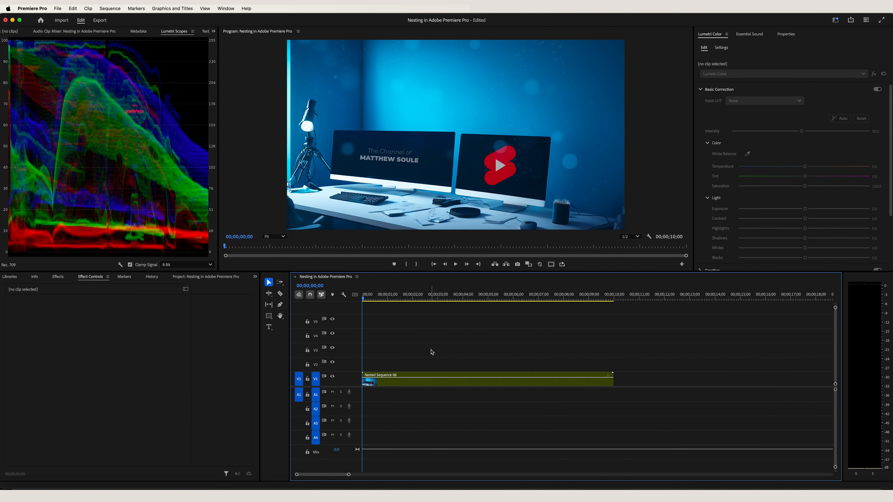
{"action": "left_click", "coordinate": [415, 378]}
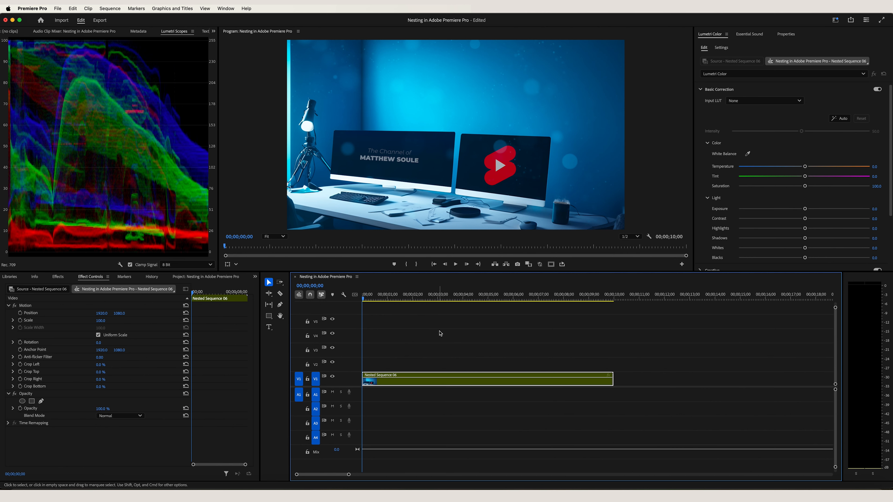
- Turn off inserting sequences as nests and place Nested Sequence 06 from the project as individual clips on V1 to V5, just after the existing nested clip
{"action": "left_click", "coordinate": [406, 328]}
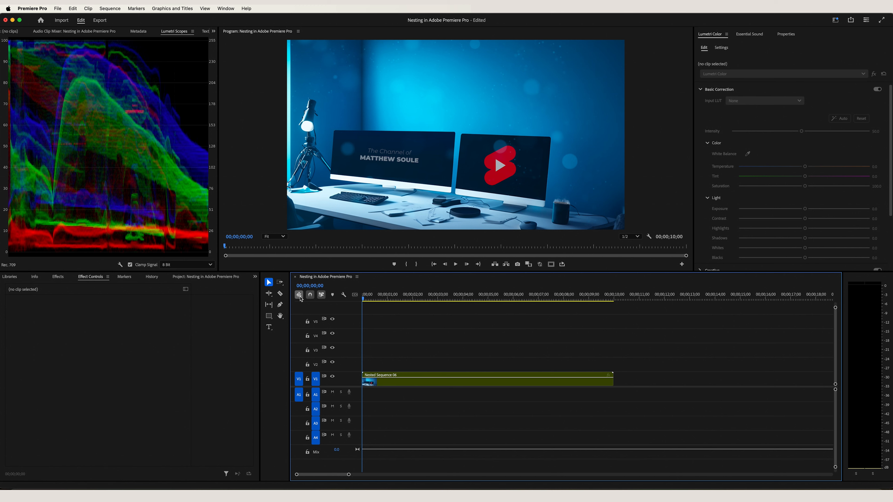
{"action": "left_click", "coordinate": [299, 295]}
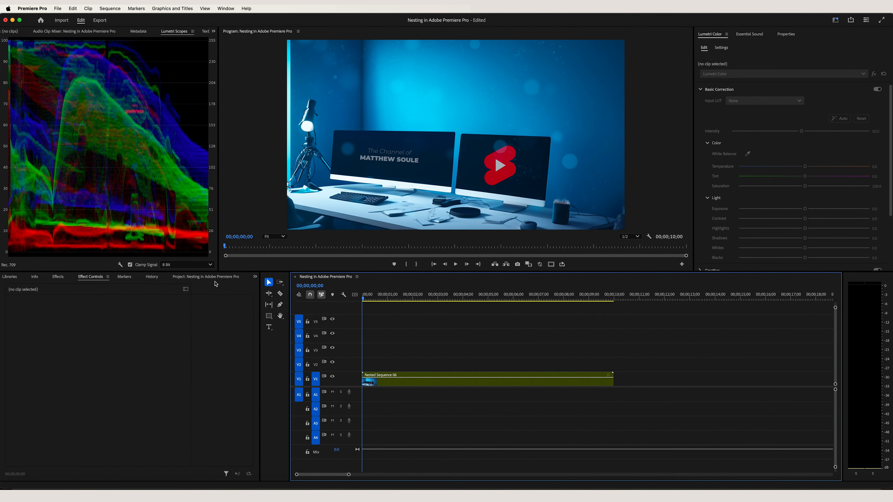
{"action": "left_click", "coordinate": [214, 278]}
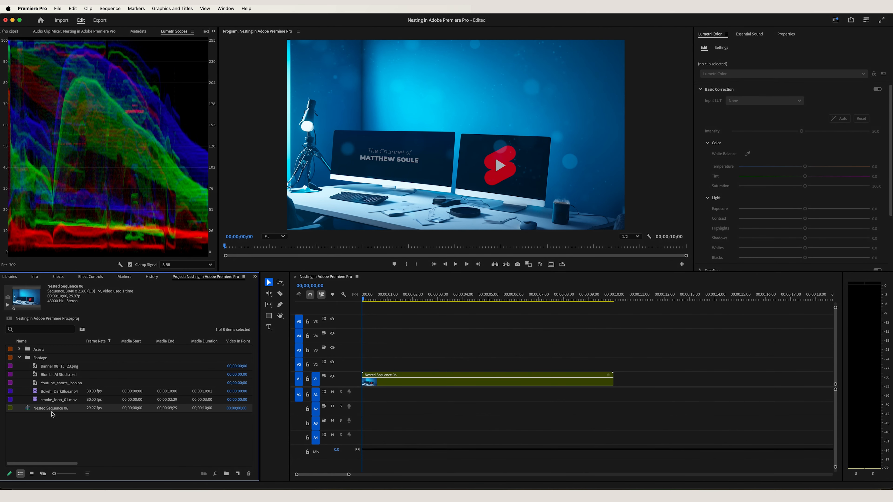
{"action": "left_click_drag", "start_coordinate": [44, 411], "coordinate": [727, 374]}
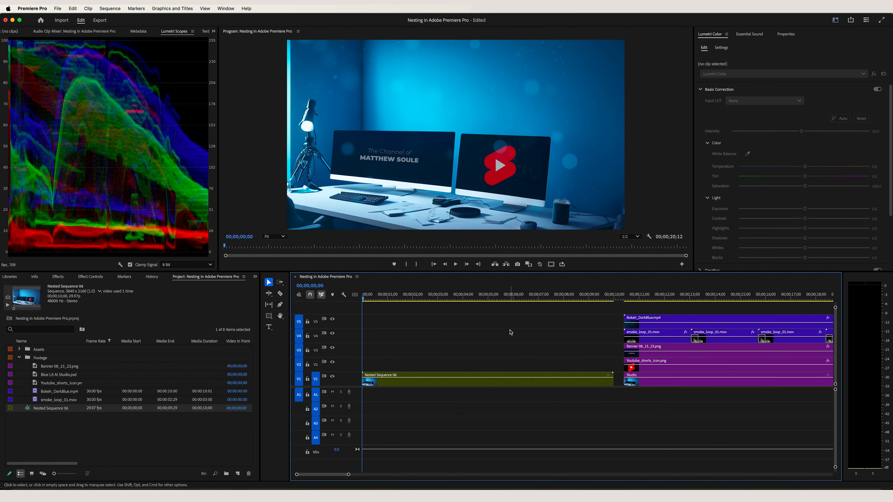
- Scrub the playhead through the un-nested clips, from the start of Bokeh_DarkBlue.mp4 to about 00;00;19;08, to review their playback
{"action": "scroll", "coordinate": [510, 333], "scroll_direction": "right", "scroll_amount": 5}
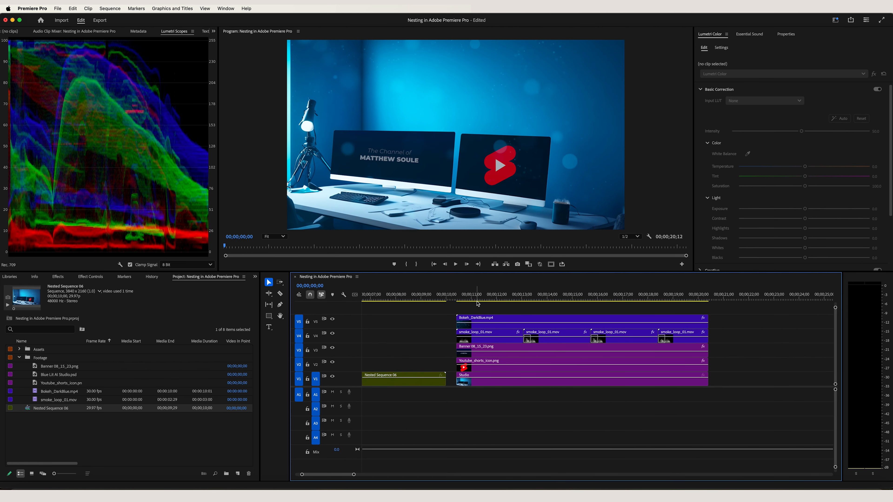
{"action": "left_click", "coordinate": [461, 298]}
{"action": "left_click_drag", "start_coordinate": [468, 299], "coordinate": [679, 306]}
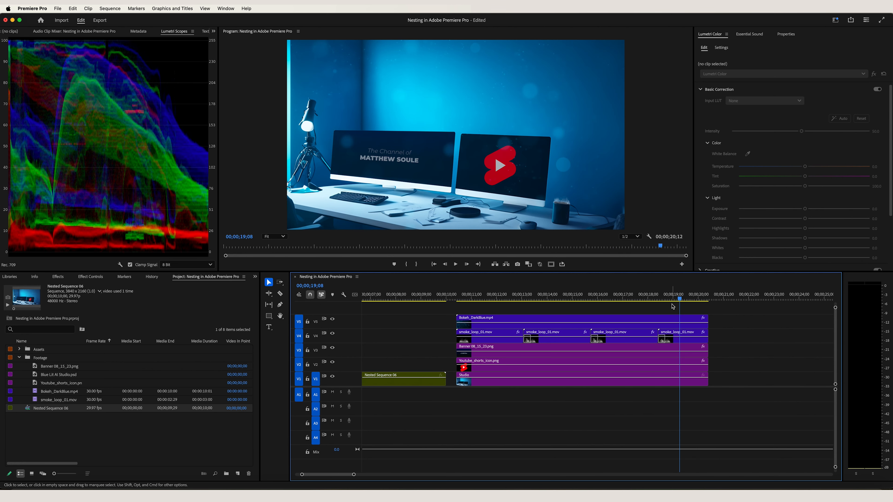